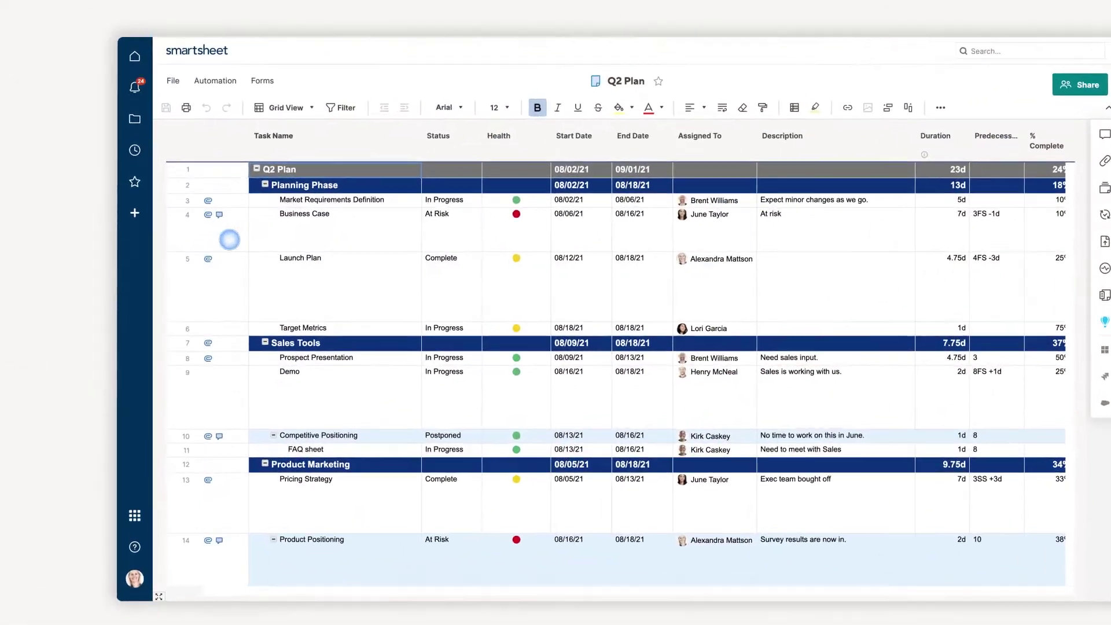
Open the attachments panel for row 5, Launch Plan, and review the upload and link sources
{"action": "mouse_move", "coordinate": [223, 259]}
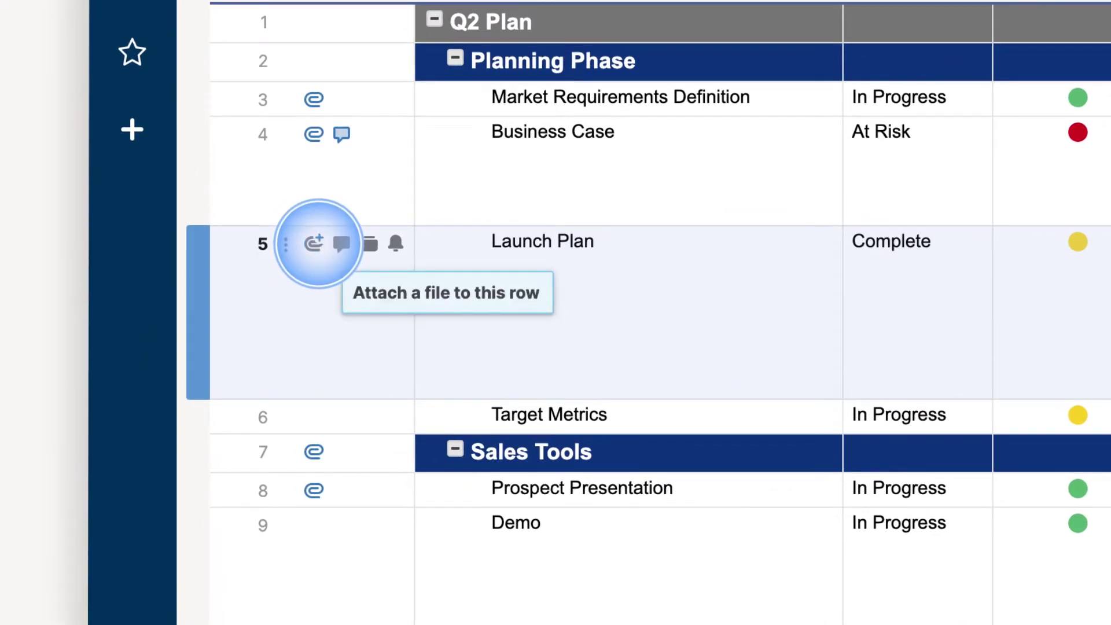
{"action": "left_click", "coordinate": [313, 243]}
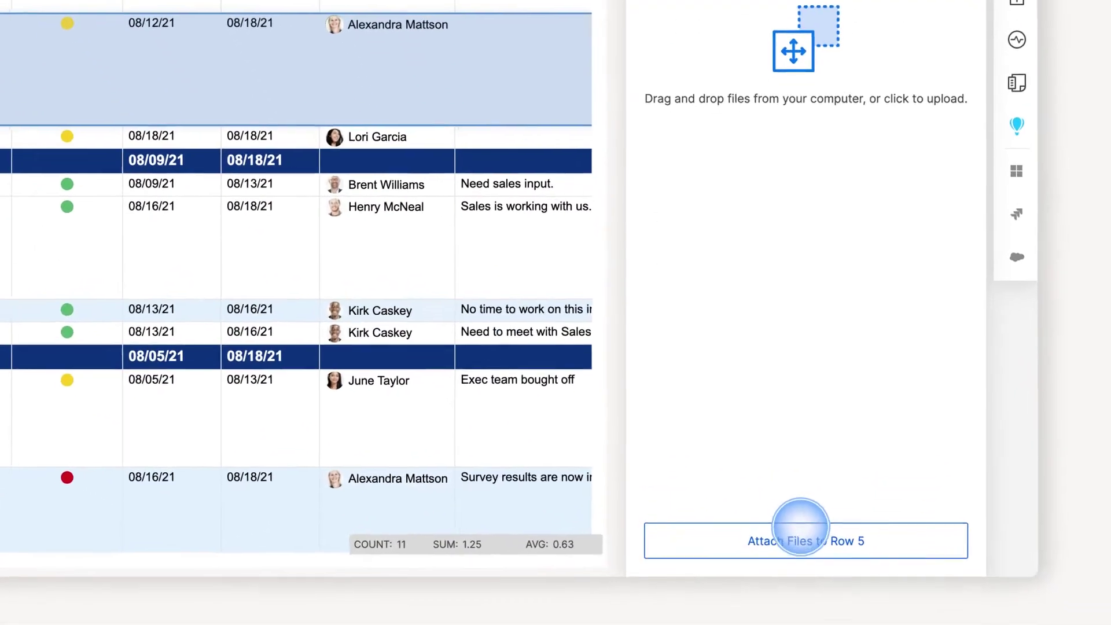
{"action": "left_click", "coordinate": [768, 593]}
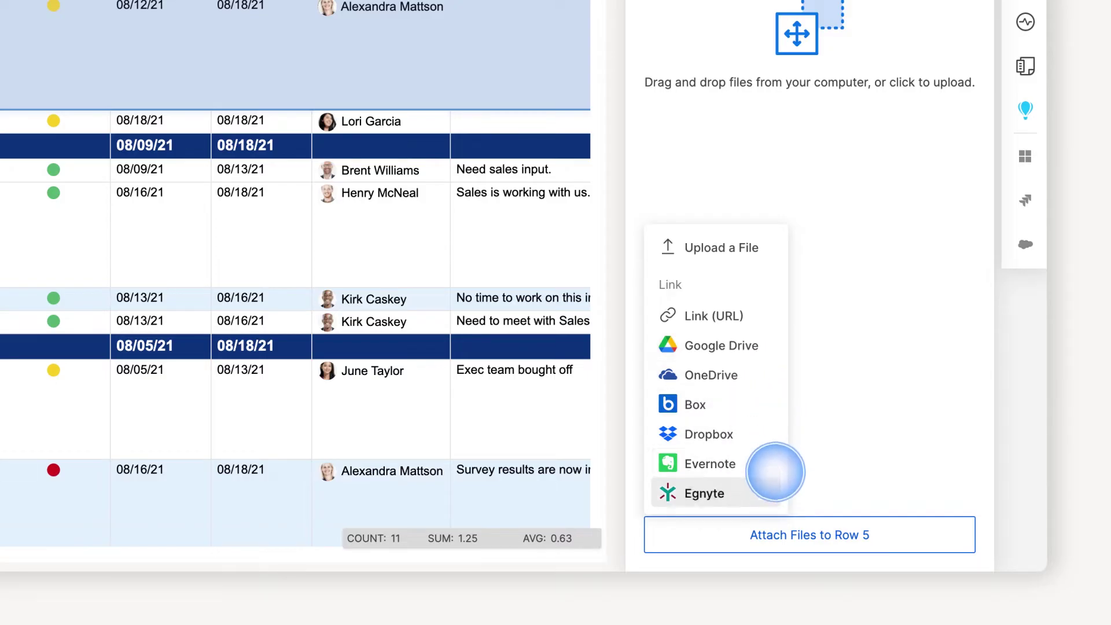
{"action": "left_click", "coordinate": [774, 315]}
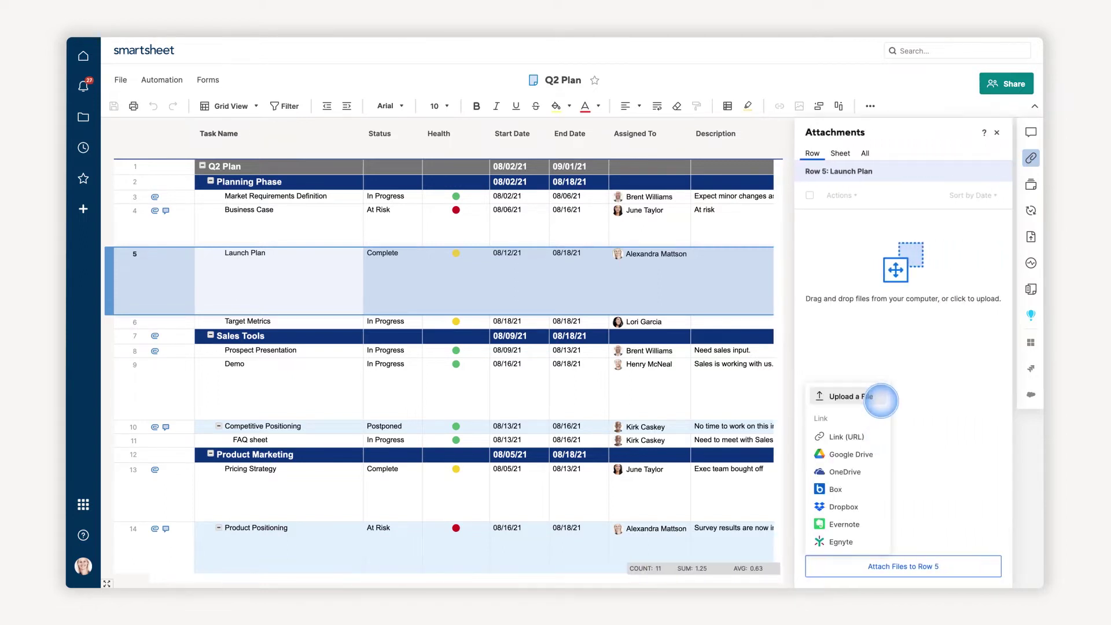
Upload ProductImage.jpg from the computer to row 5
{"action": "left_click", "coordinate": [881, 396]}
{"action": "left_click", "coordinate": [589, 244]}
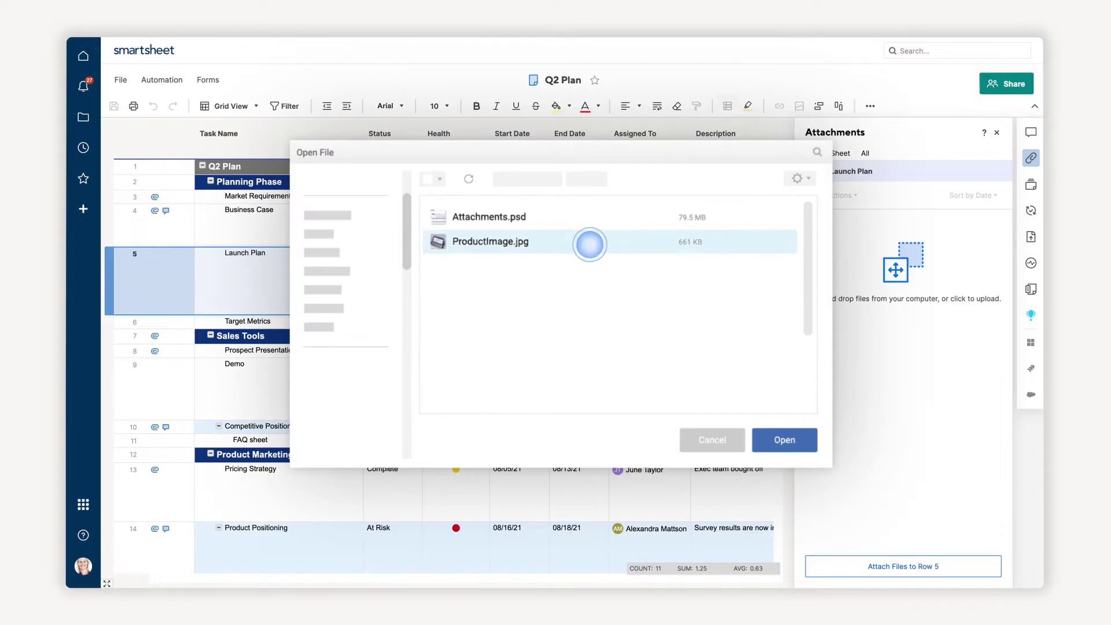
{"action": "left_click", "coordinate": [775, 435]}
Attach Blog // Announcement from Google Drive to row 5
{"action": "left_click", "coordinate": [824, 566]}
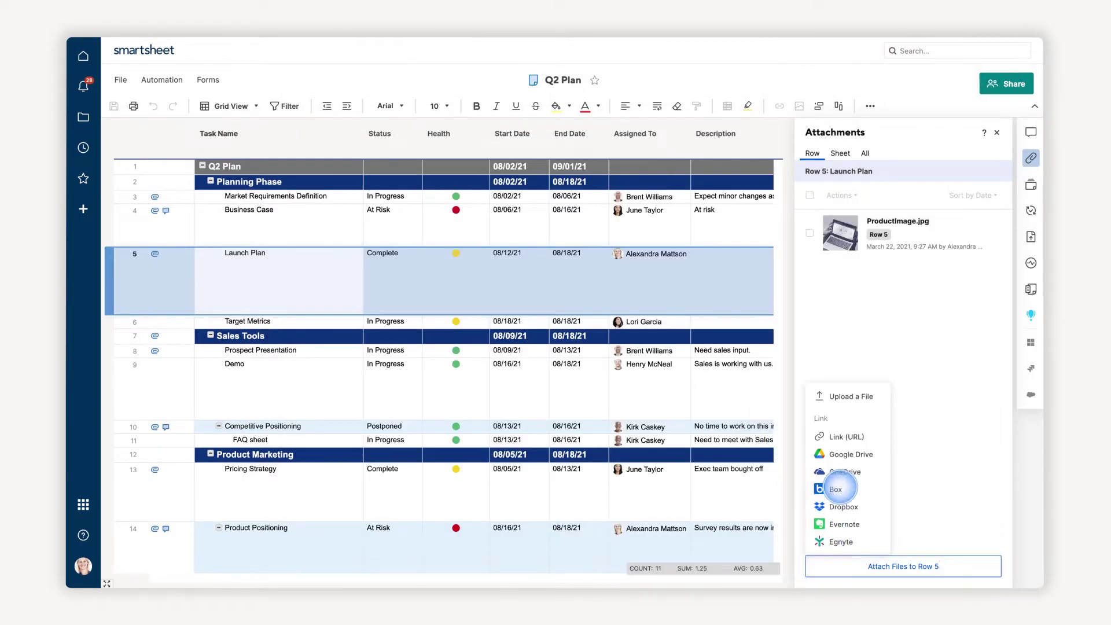
{"action": "left_click", "coordinate": [846, 455]}
{"action": "left_click", "coordinate": [377, 353]}
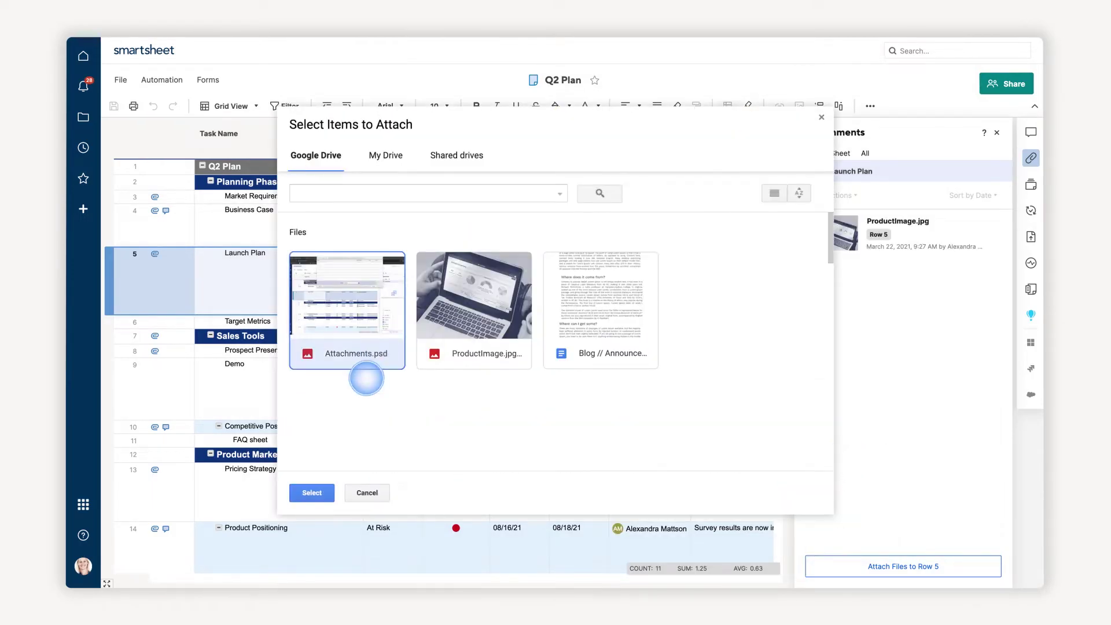
{"action": "left_click", "coordinate": [313, 494]}
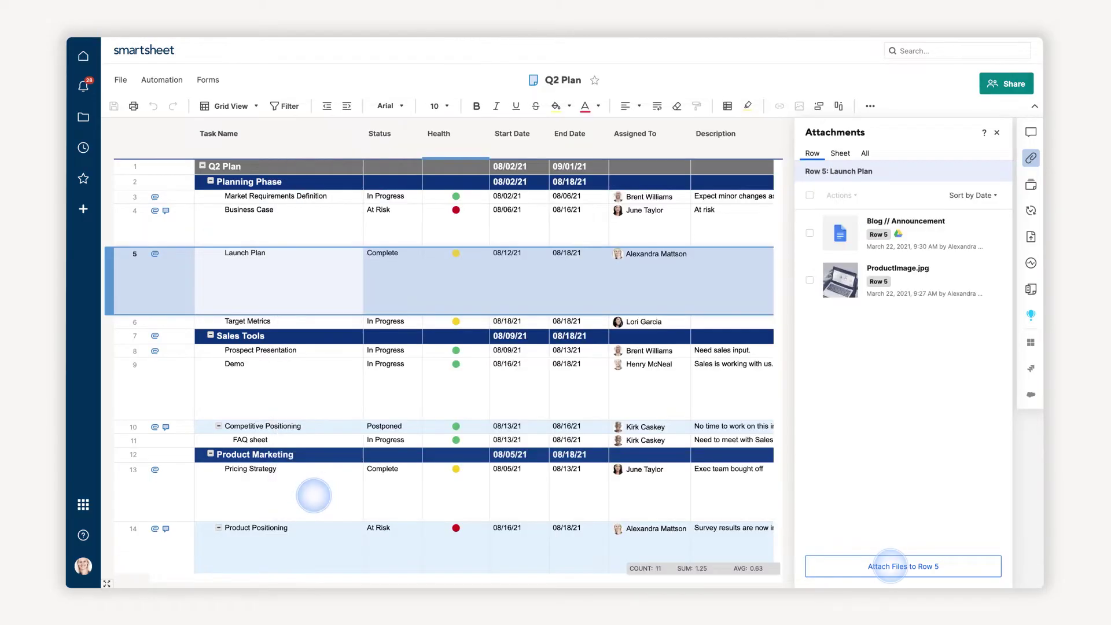
Attach Website_MockUp.jpg from Dropbox to row 5 and close the Attachments panel
{"action": "left_click", "coordinate": [889, 566]}
{"action": "left_click", "coordinate": [877, 506]}
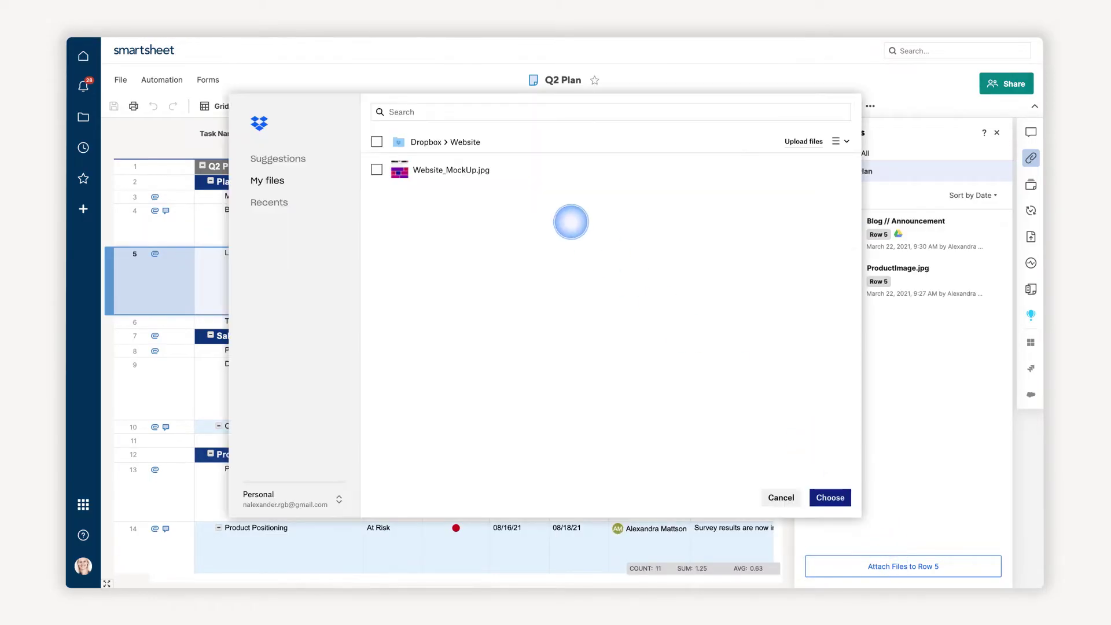
{"action": "left_click", "coordinate": [516, 171]}
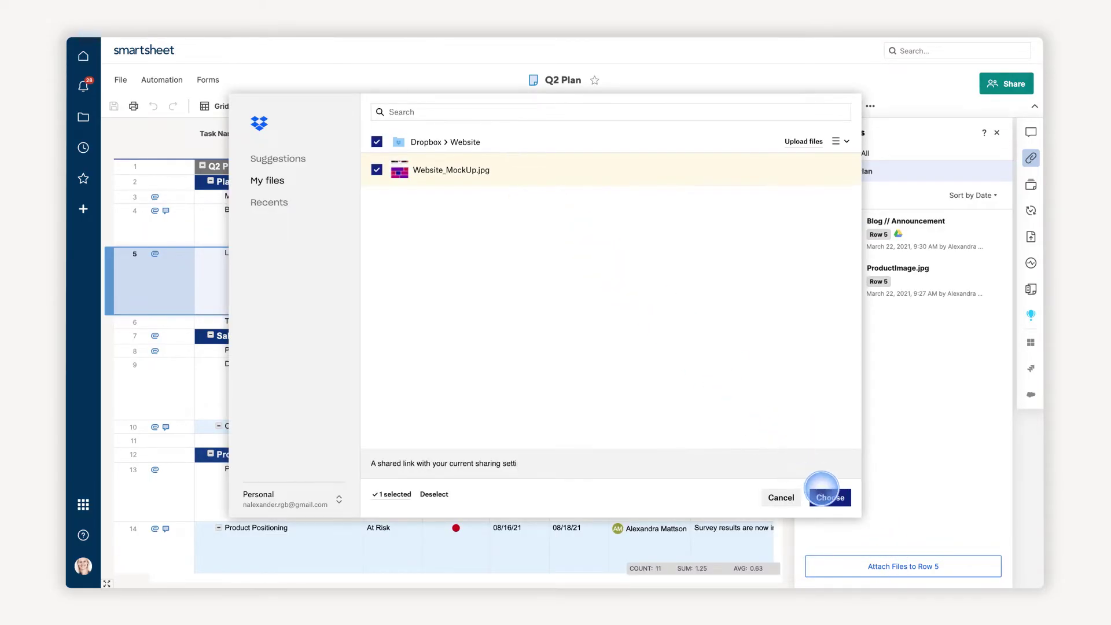
{"action": "left_click", "coordinate": [830, 497]}
{"action": "left_click", "coordinate": [997, 132]}
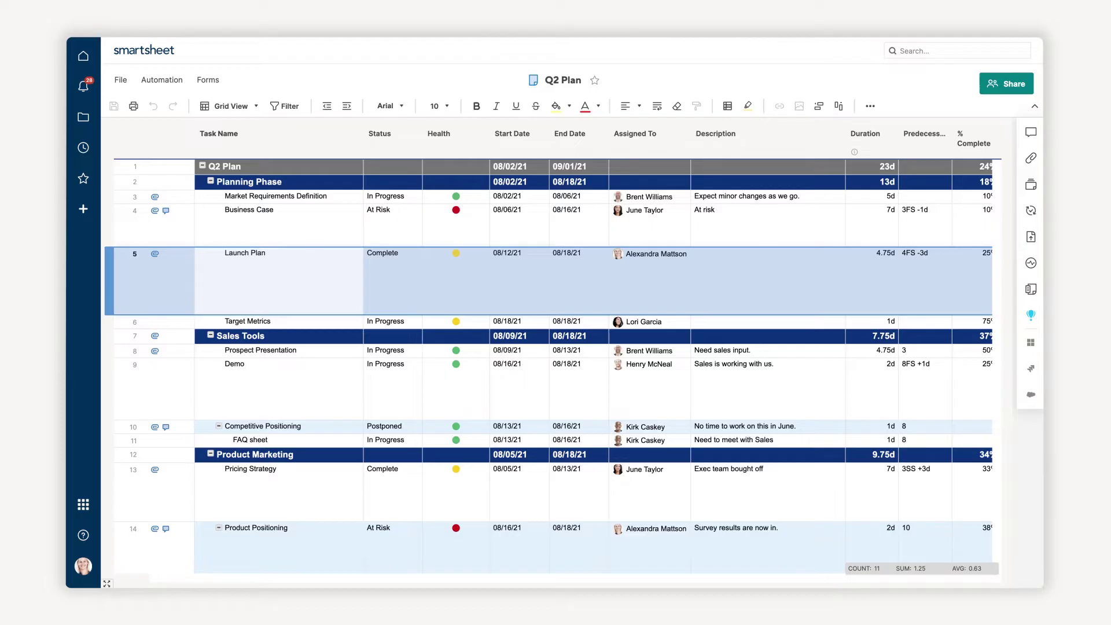
Give row 5's Website_MockUp.jpg the description 'Wireframe for internal re…' and save it
{"action": "mouse_move", "coordinate": [155, 252]}
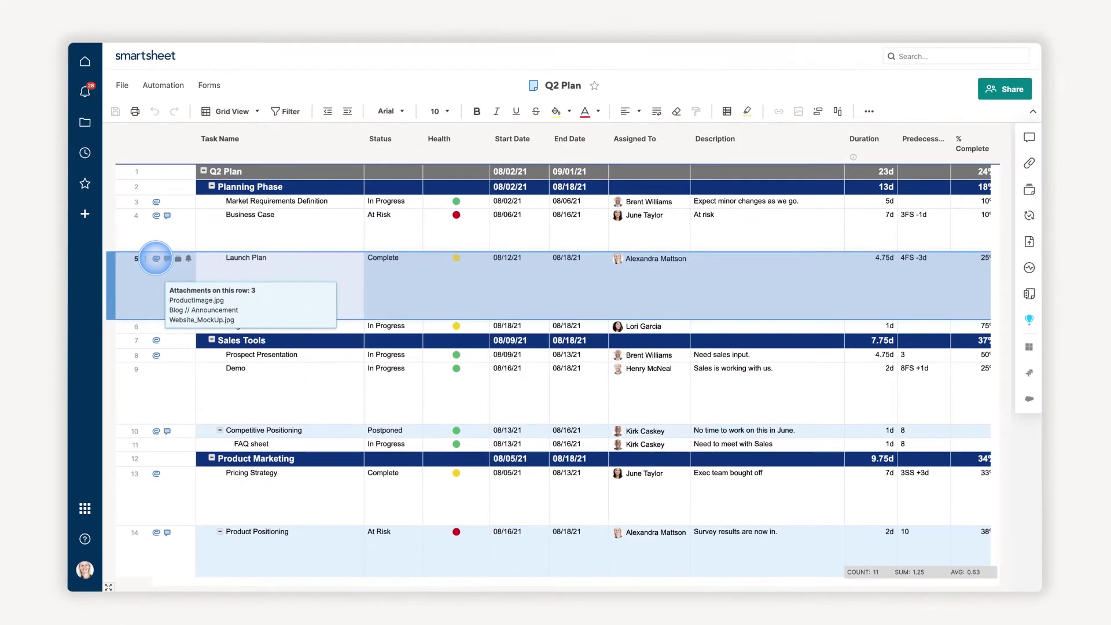
{"action": "left_click", "coordinate": [155, 258]}
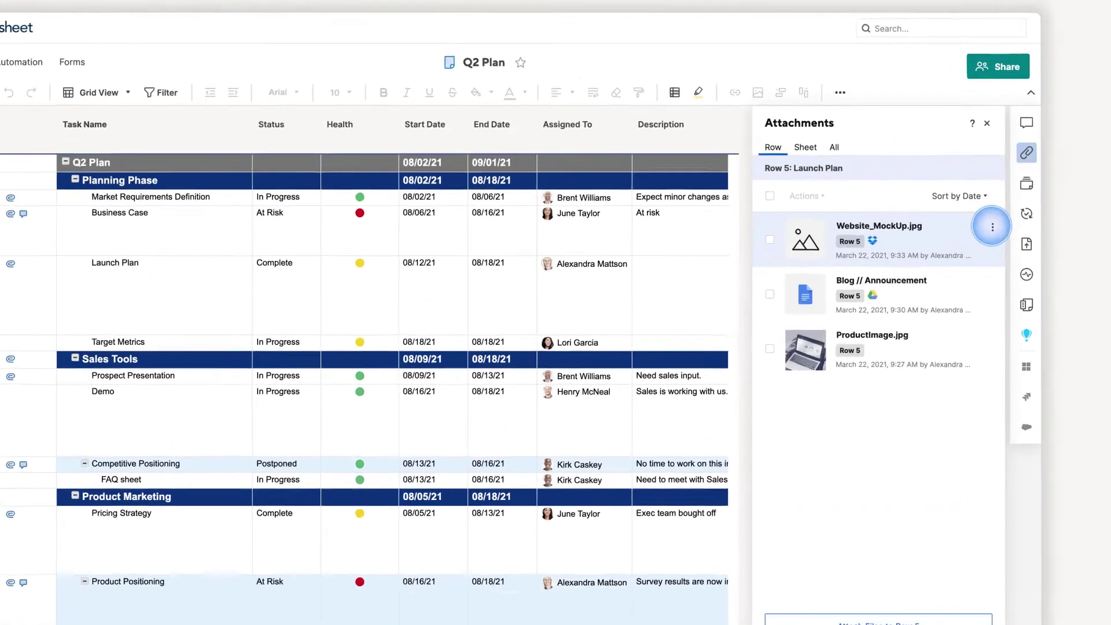
{"action": "left_click", "coordinate": [998, 225]}
{"action": "left_click", "coordinate": [980, 355]}
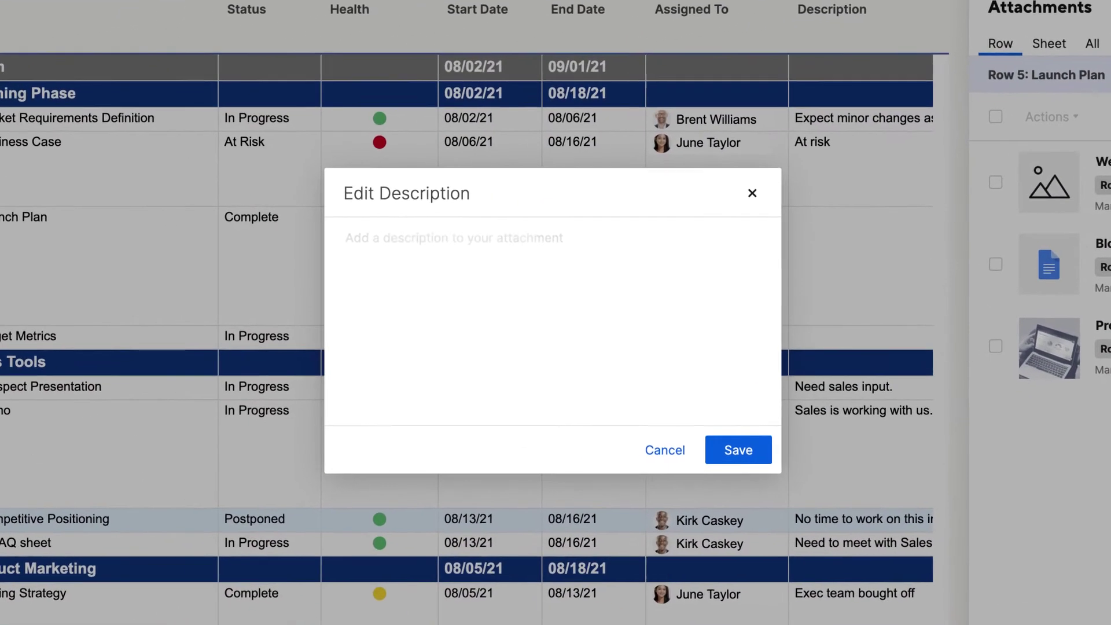
{"action": "type", "text": "Wireframe for internal review."}
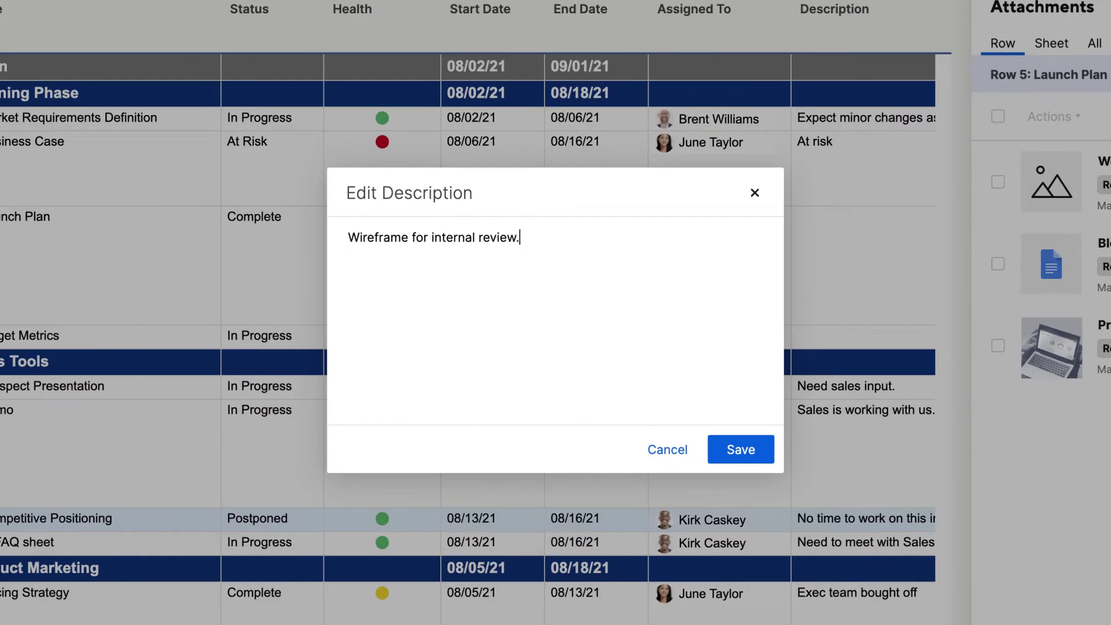
{"action": "left_click", "coordinate": [739, 449]}
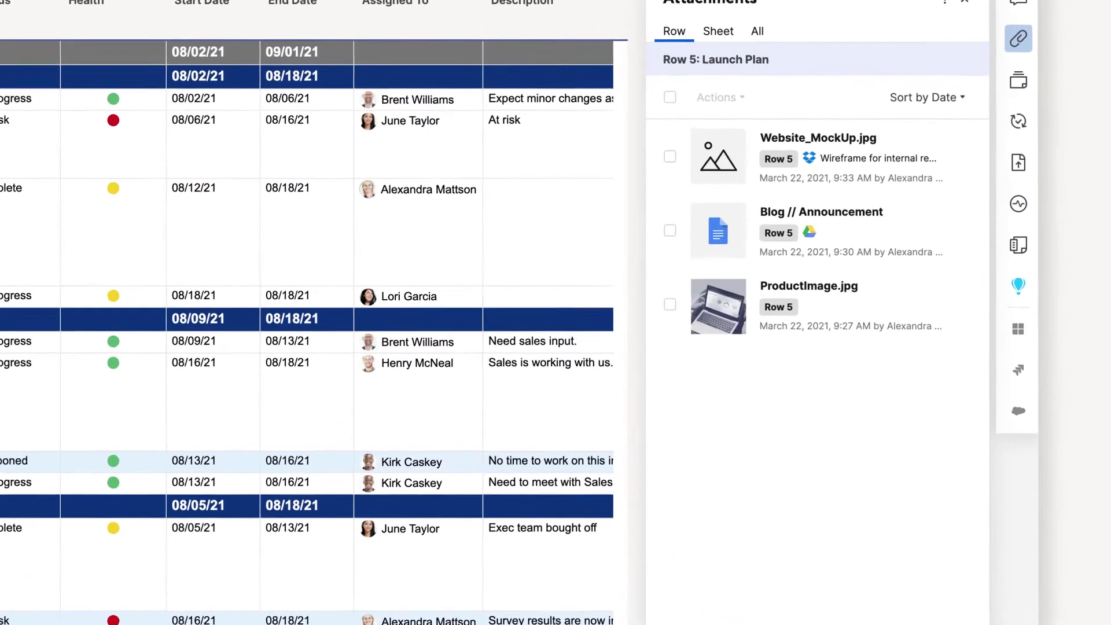
Upload ProductImage_Updated.jpg as a new version of row 5's ProductImage.jpg
{"action": "right_click", "coordinate": [853, 303]}
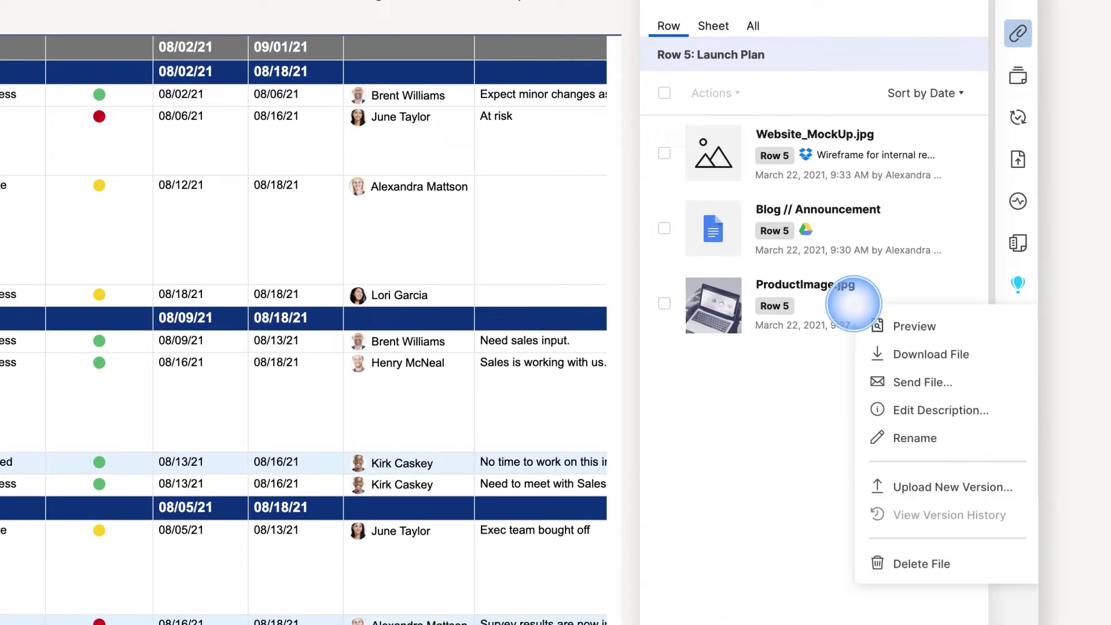
{"action": "left_click", "coordinate": [961, 487]}
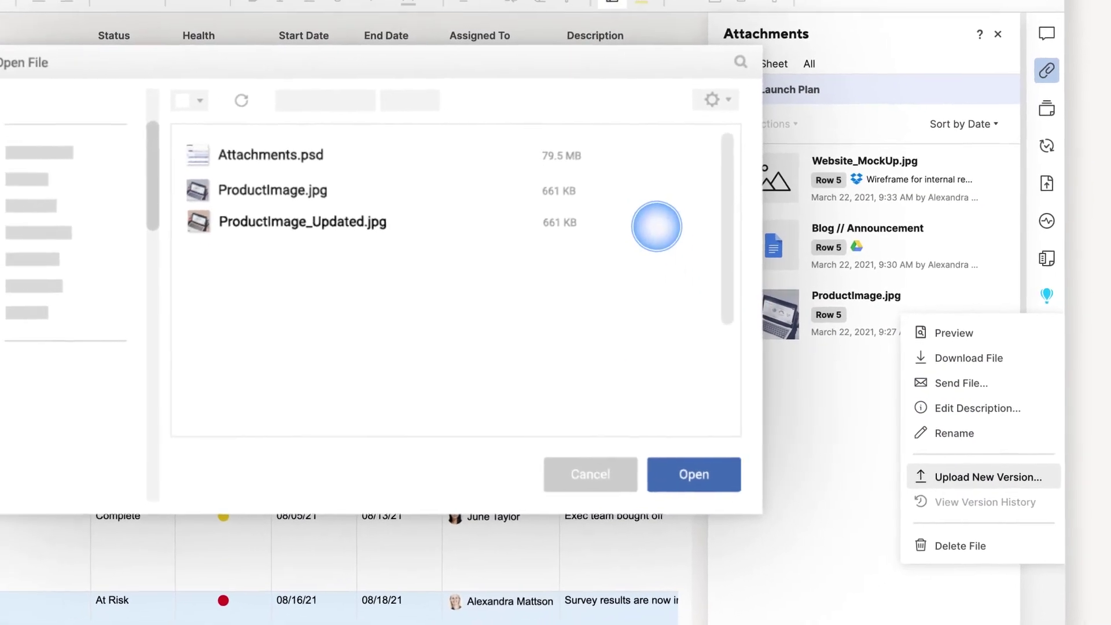
{"action": "left_click", "coordinate": [656, 226]}
{"action": "left_click", "coordinate": [693, 474]}
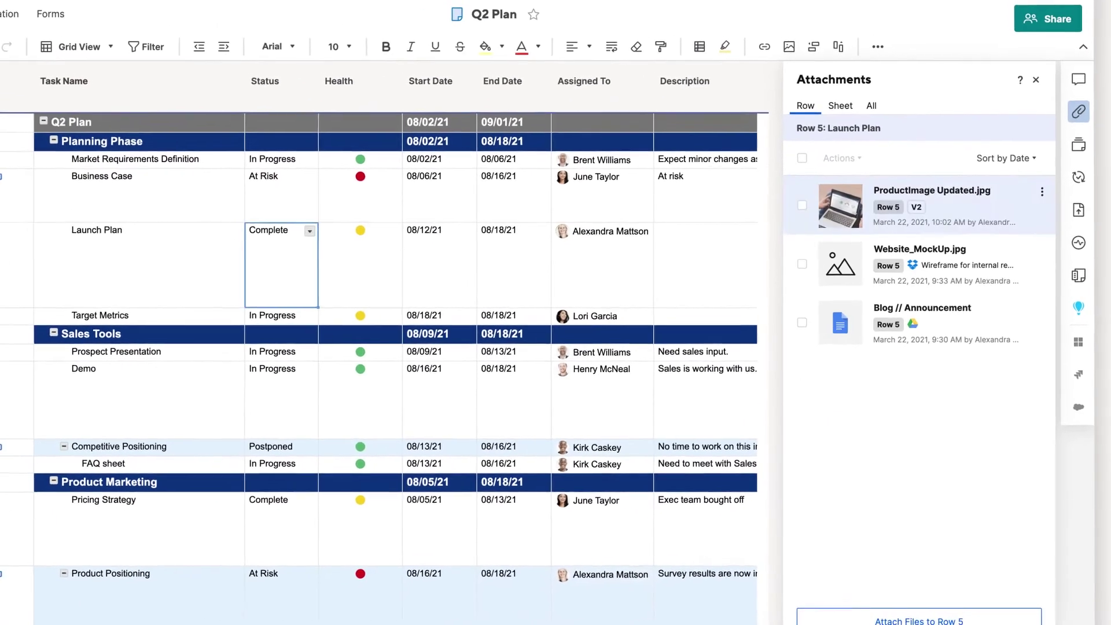
Review the product image's version history (V2 updated, V1 original), then select ProductImage Updated.jpg
{"action": "left_click", "coordinate": [1041, 191]}
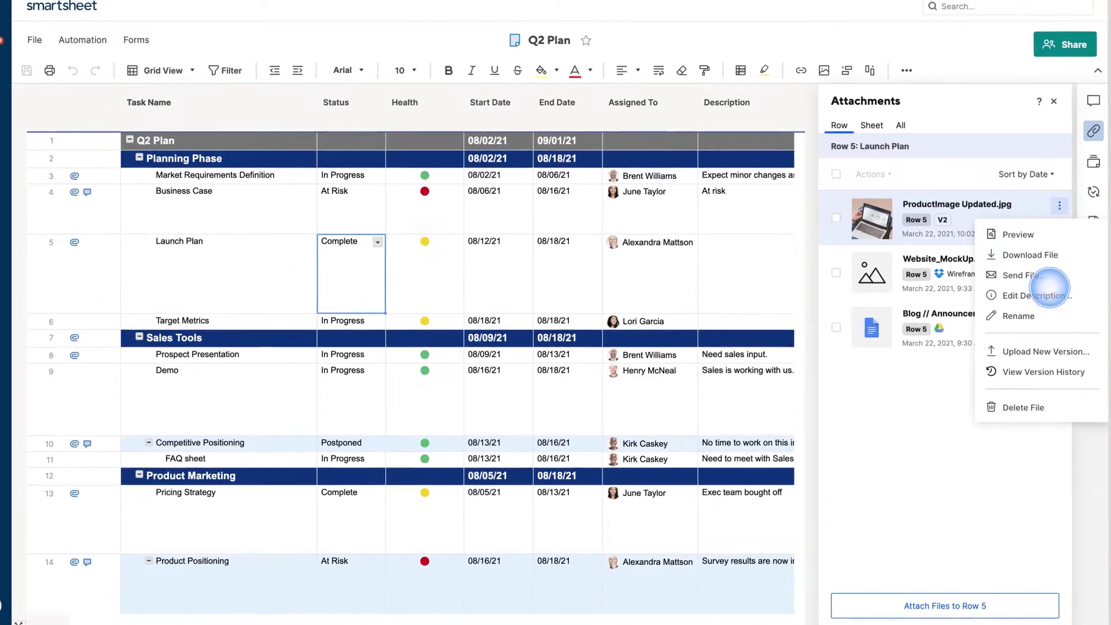
{"action": "left_click", "coordinate": [1043, 371]}
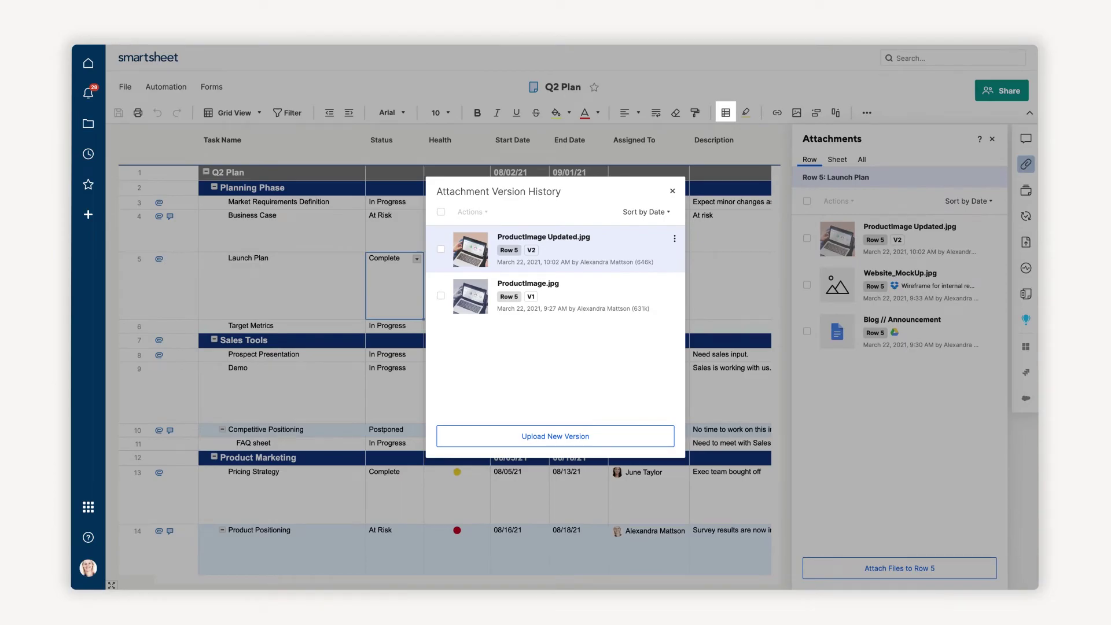
{"action": "key", "text": "Escape"}
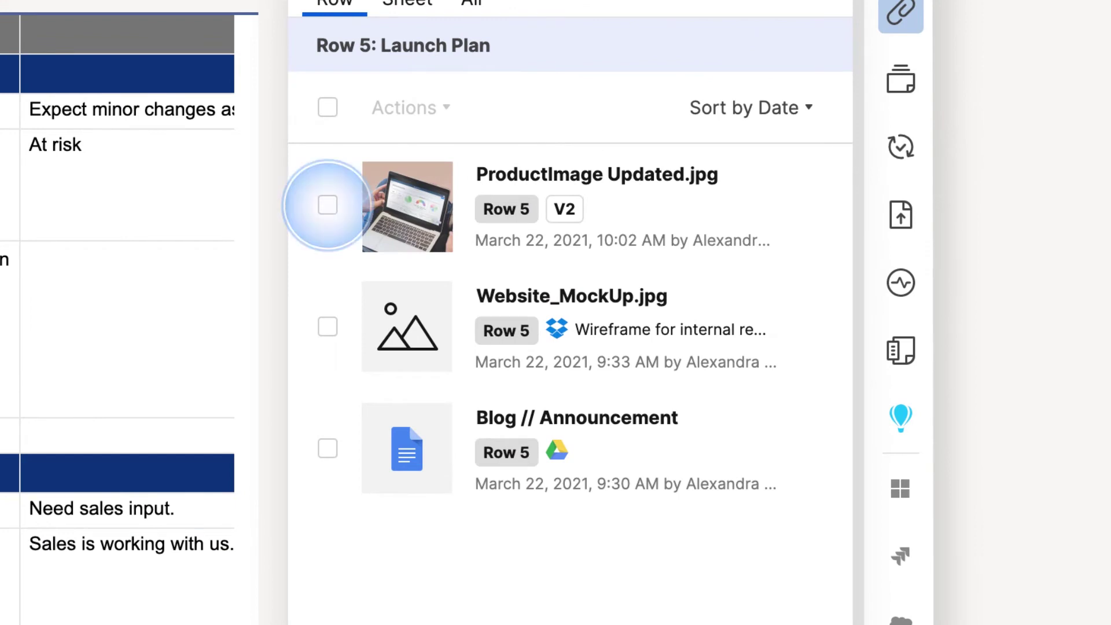
{"action": "left_click", "coordinate": [327, 205]}
Select all three attachments and send them to the team group with subject 'Project Assets'
{"action": "left_click", "coordinate": [328, 326]}
{"action": "left_click", "coordinate": [327, 445]}
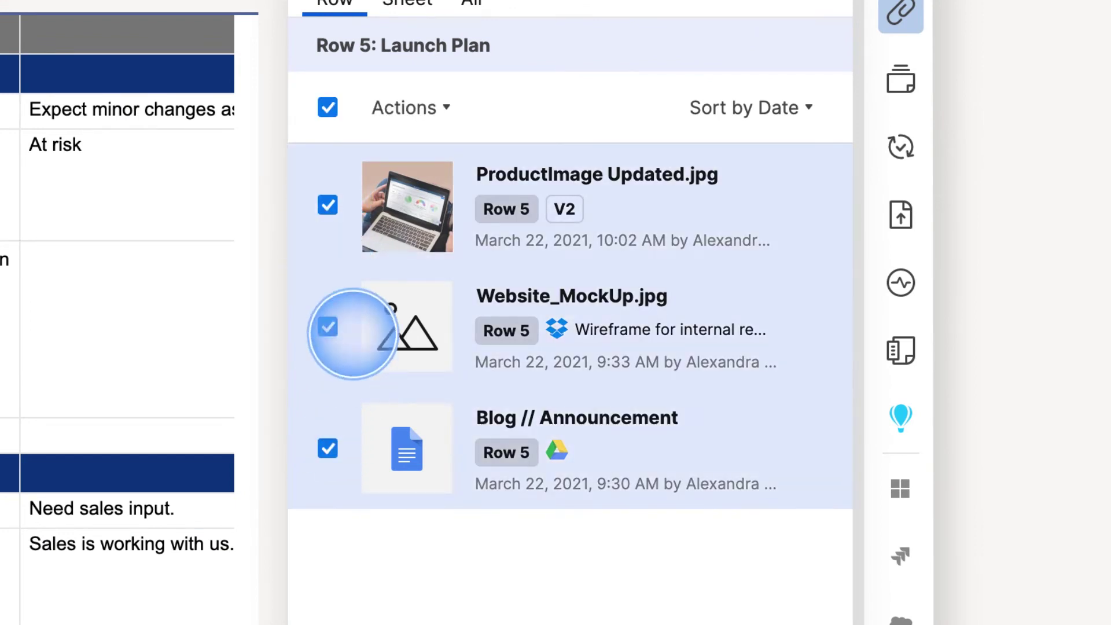
{"action": "left_click", "coordinate": [405, 108]}
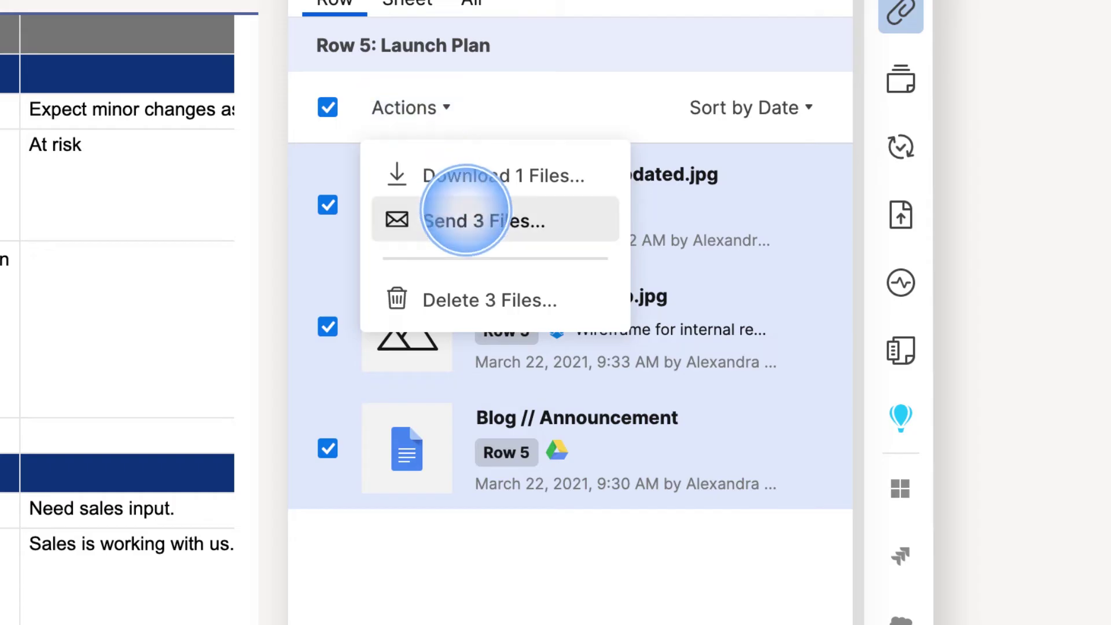
{"action": "left_click", "coordinate": [466, 220]}
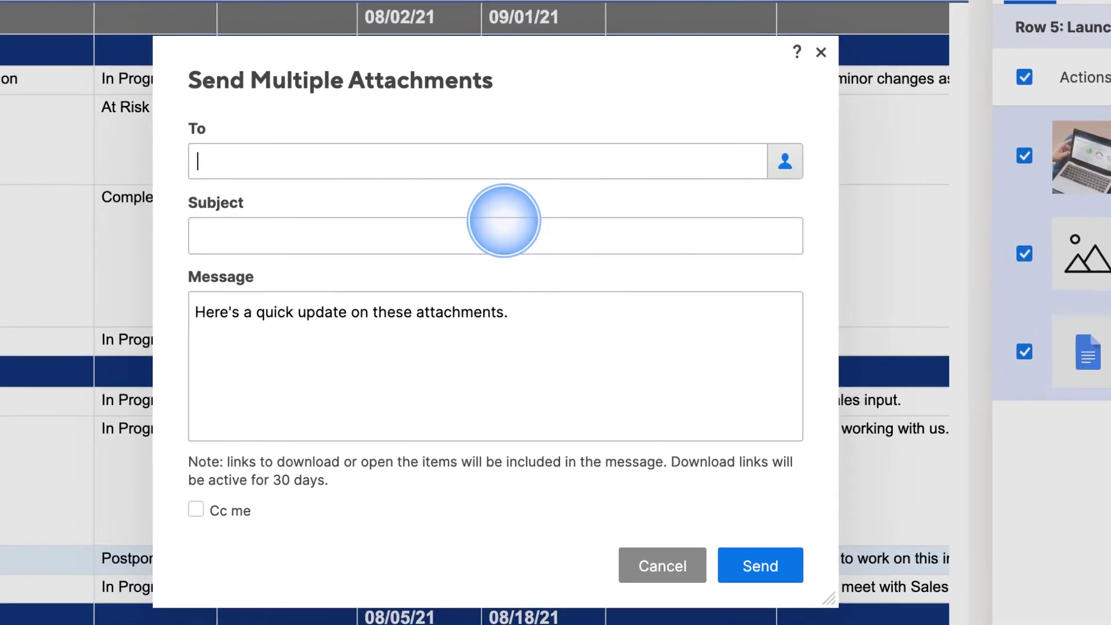
{"action": "left_click", "coordinate": [503, 221]}
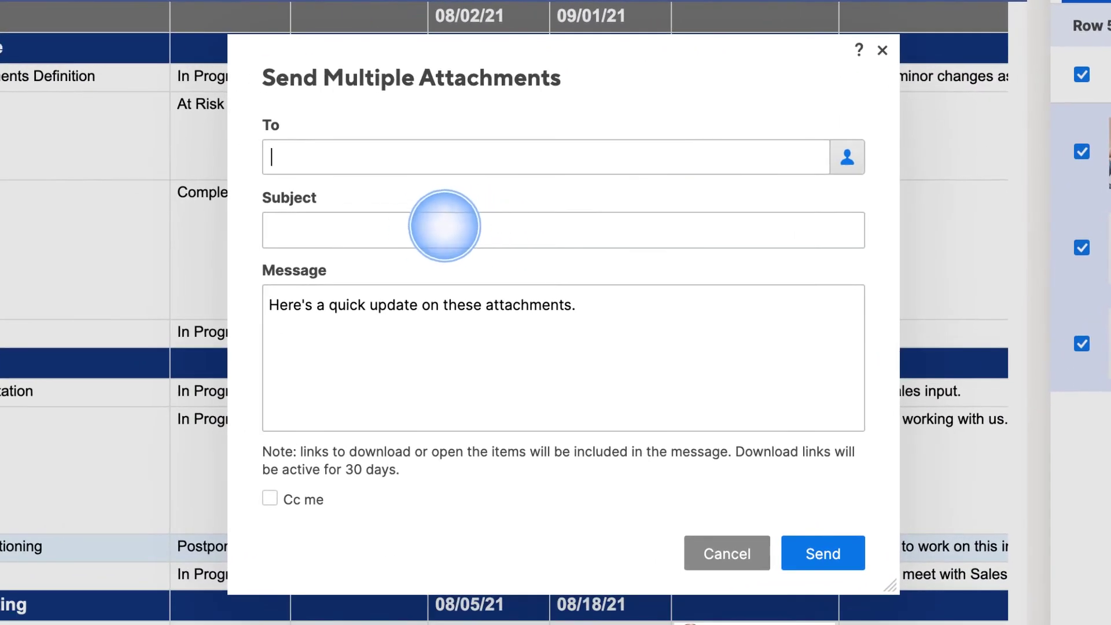
{"action": "type", "text": "Project Assets"}
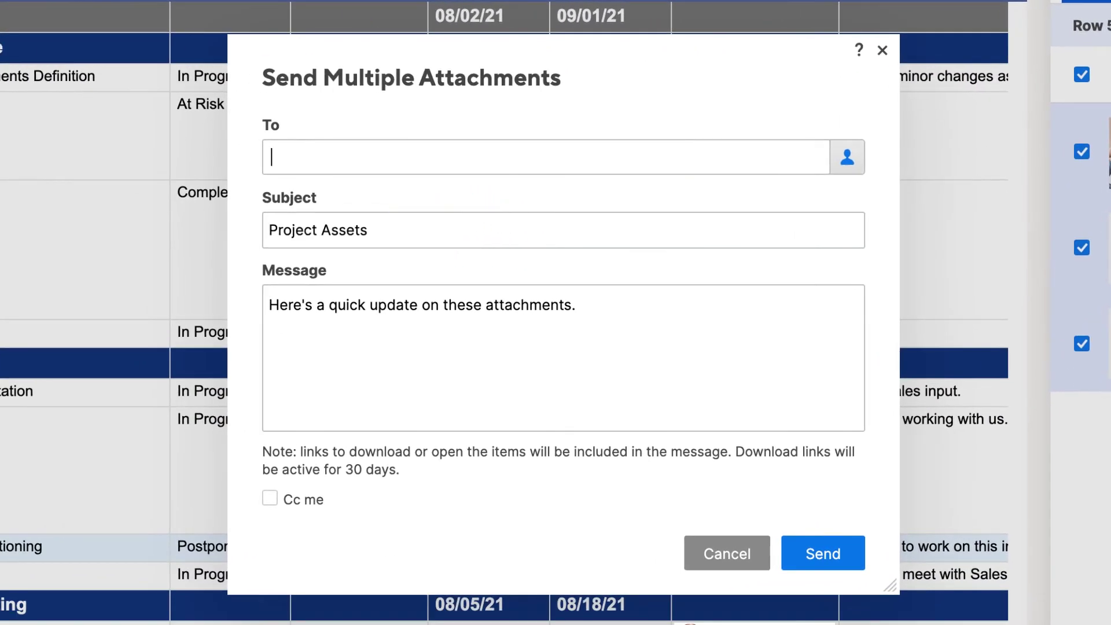
{"action": "type", "text": "team"}
{"action": "key", "text": "Return"}
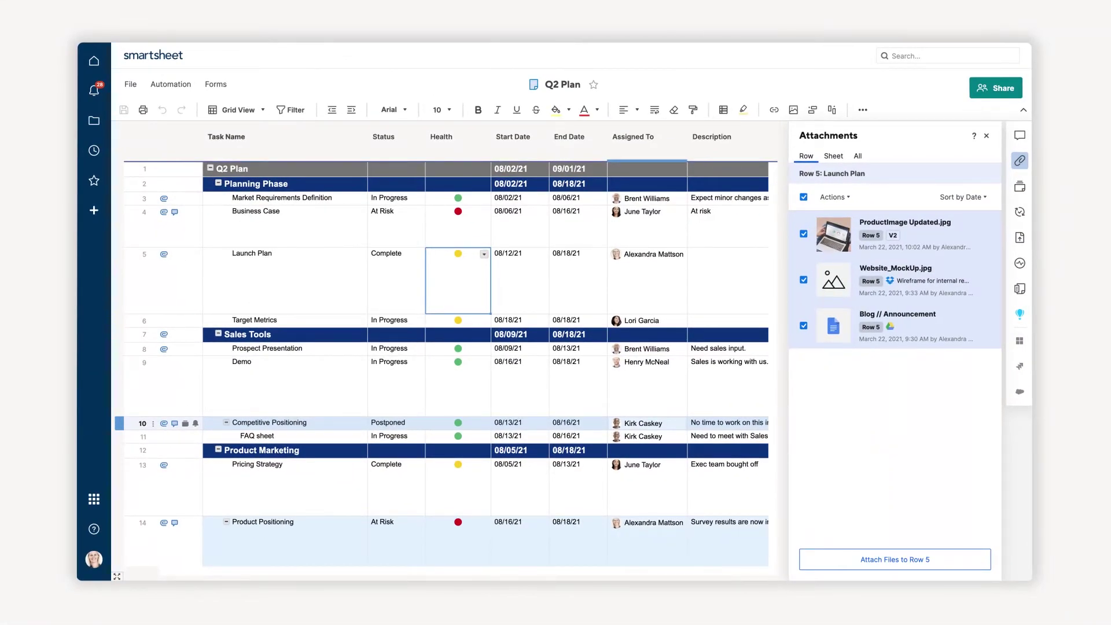
Open the Send File form for ProductImage Updated.jpg on row 5, then dismiss it without sending
{"action": "left_click", "coordinate": [144, 254]}
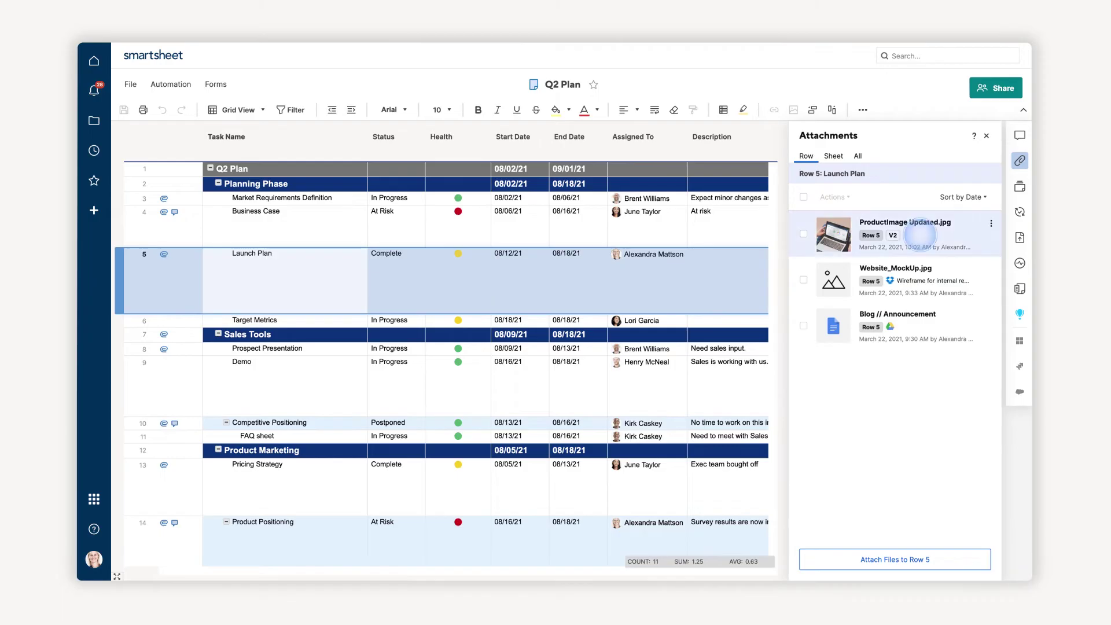
{"action": "right_click", "coordinate": [920, 234]}
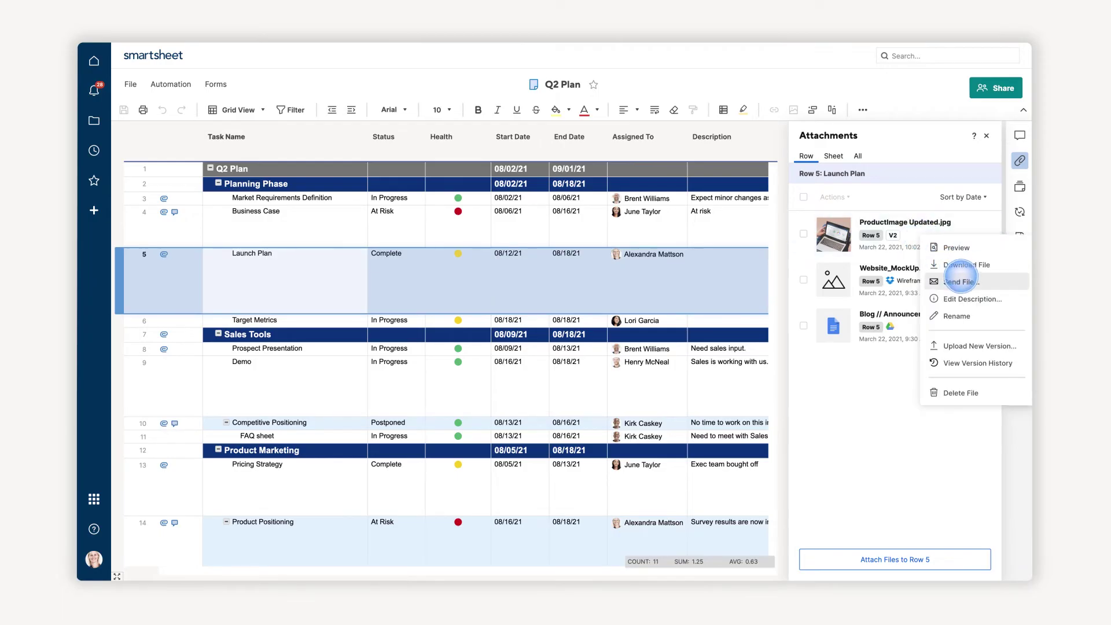
{"action": "left_click", "coordinate": [960, 281]}
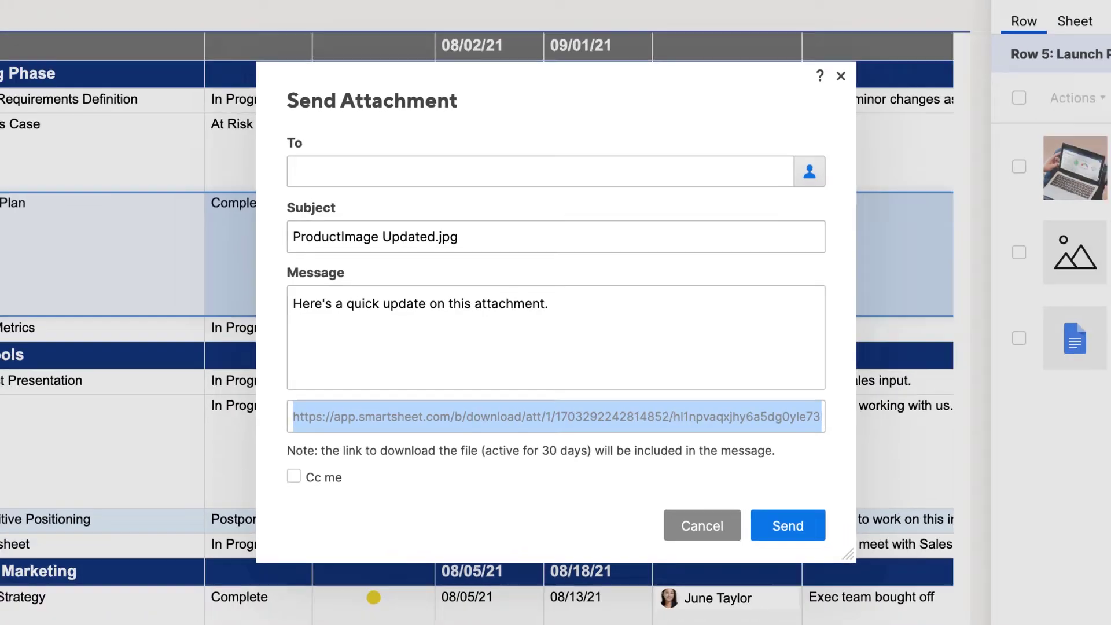
{"action": "key", "text": "Escape"}
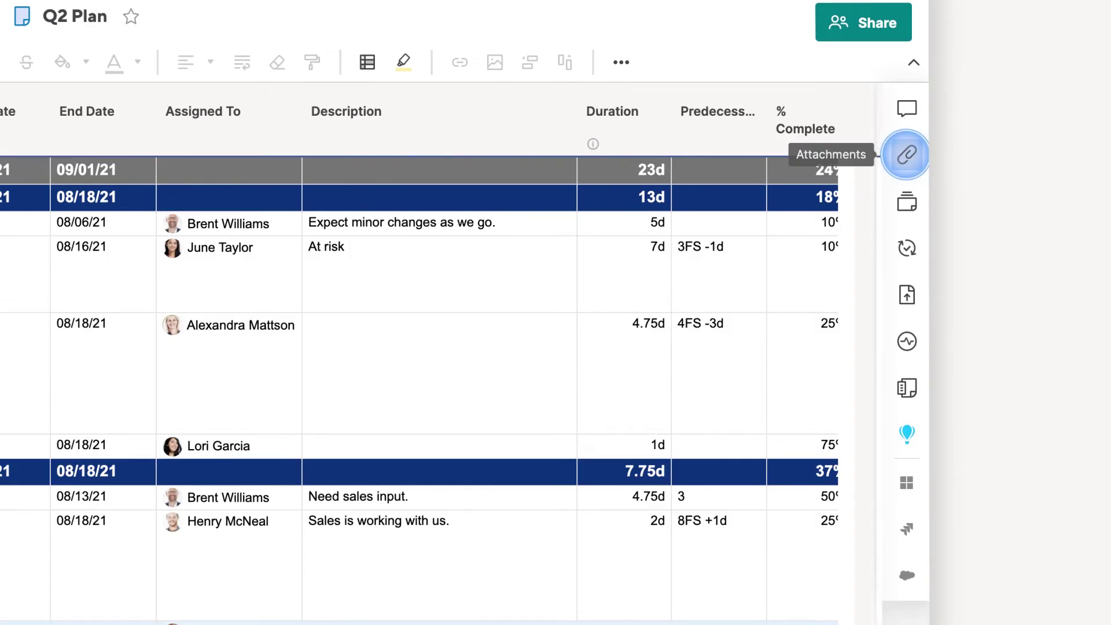
{"action": "left_click", "coordinate": [906, 155]}
Check the sort options without changing them, jump to row 18, then show attachments from all rows
{"action": "left_click", "coordinate": [799, 183]}
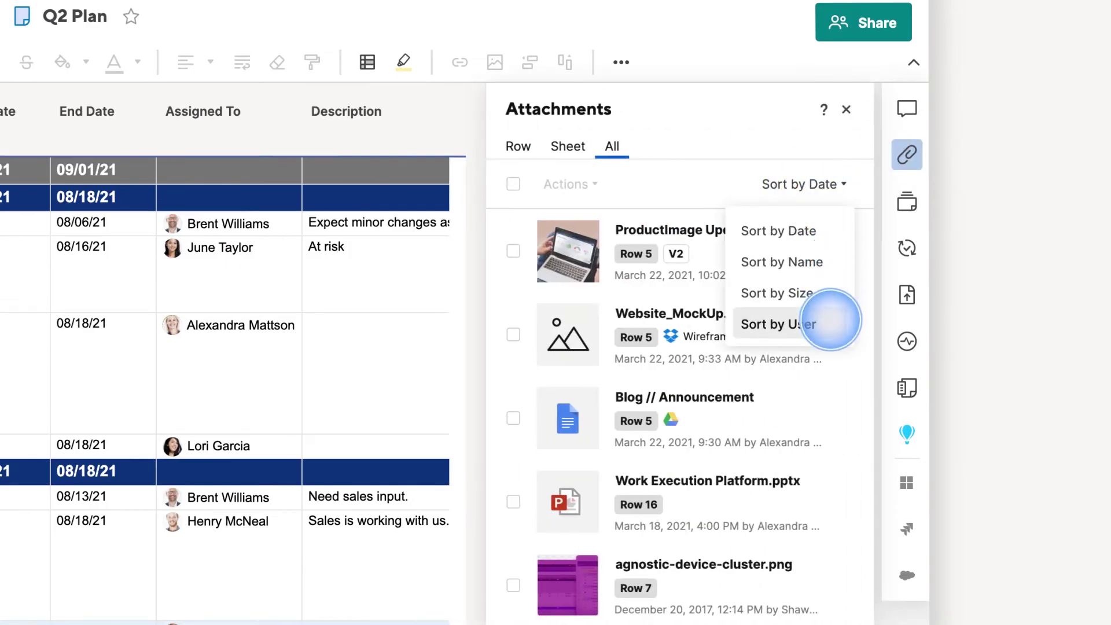
{"action": "key", "text": "Escape"}
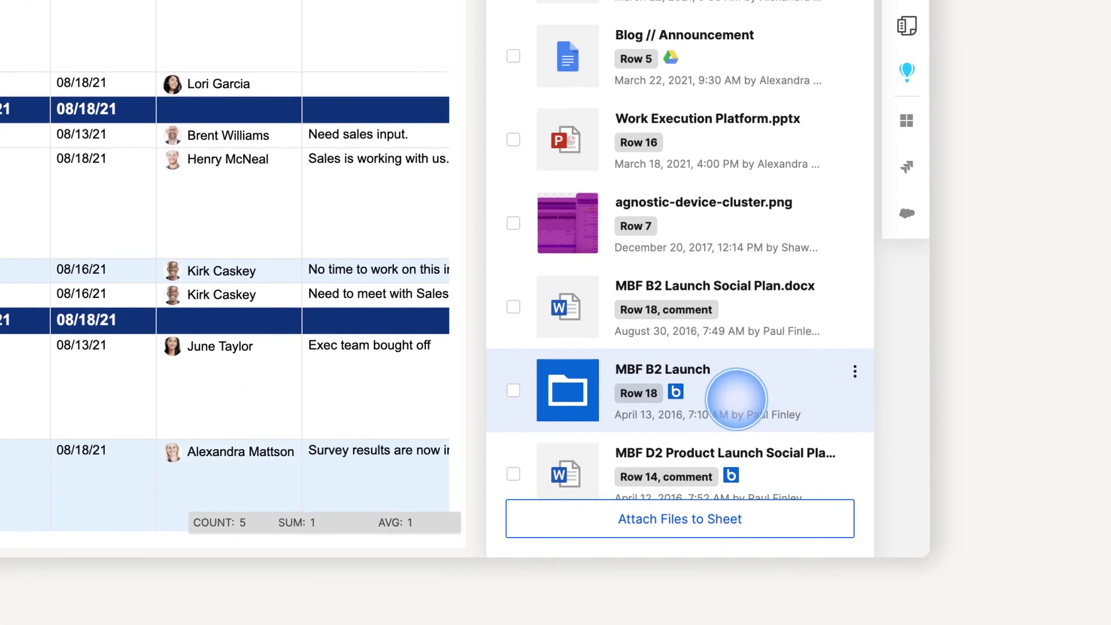
{"action": "left_click", "coordinate": [639, 393]}
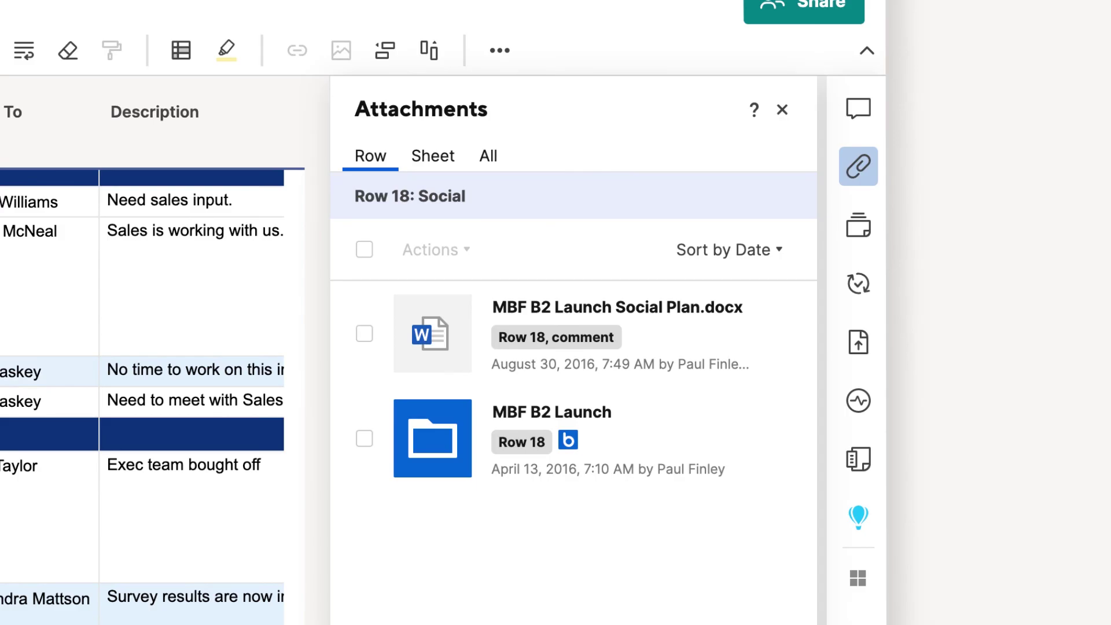
{"action": "left_click", "coordinate": [488, 155]}
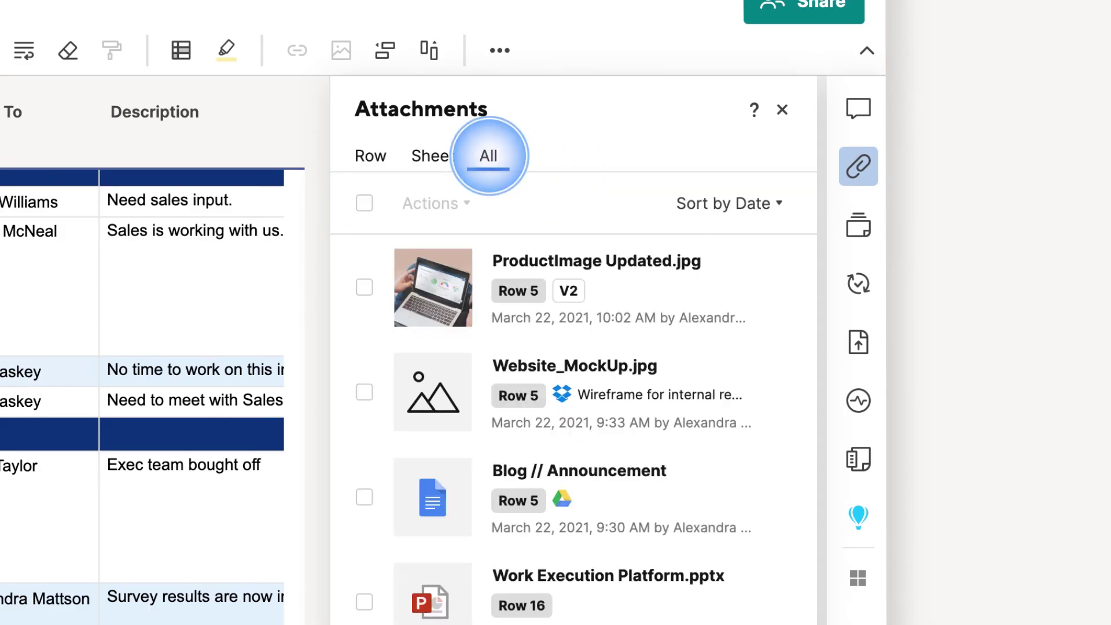